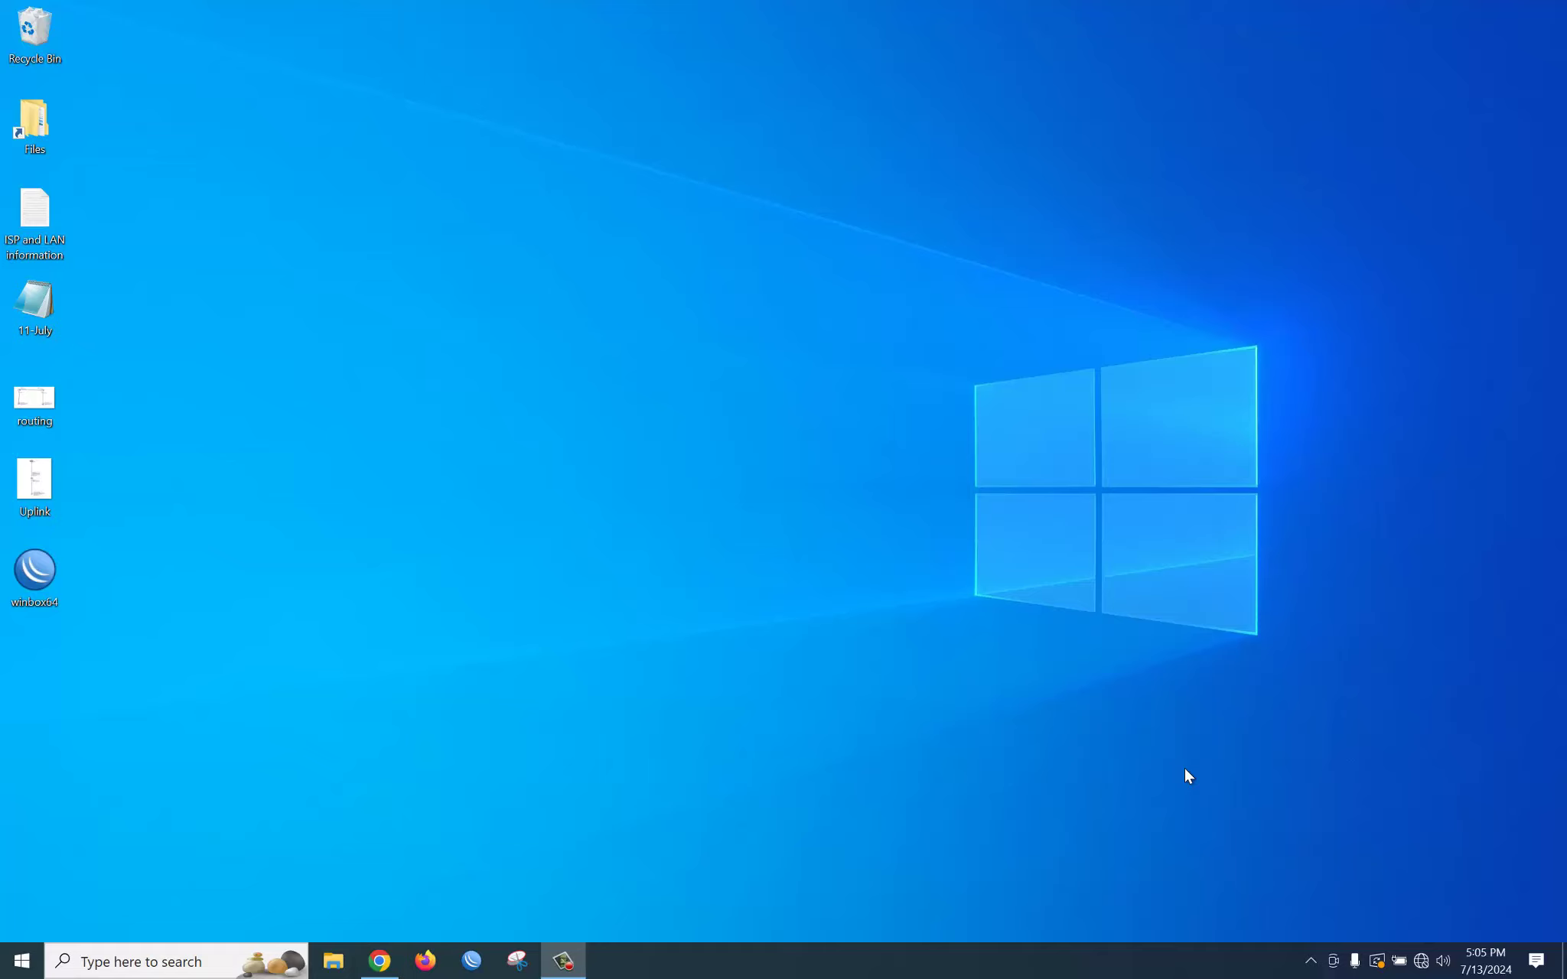
click(472, 960)
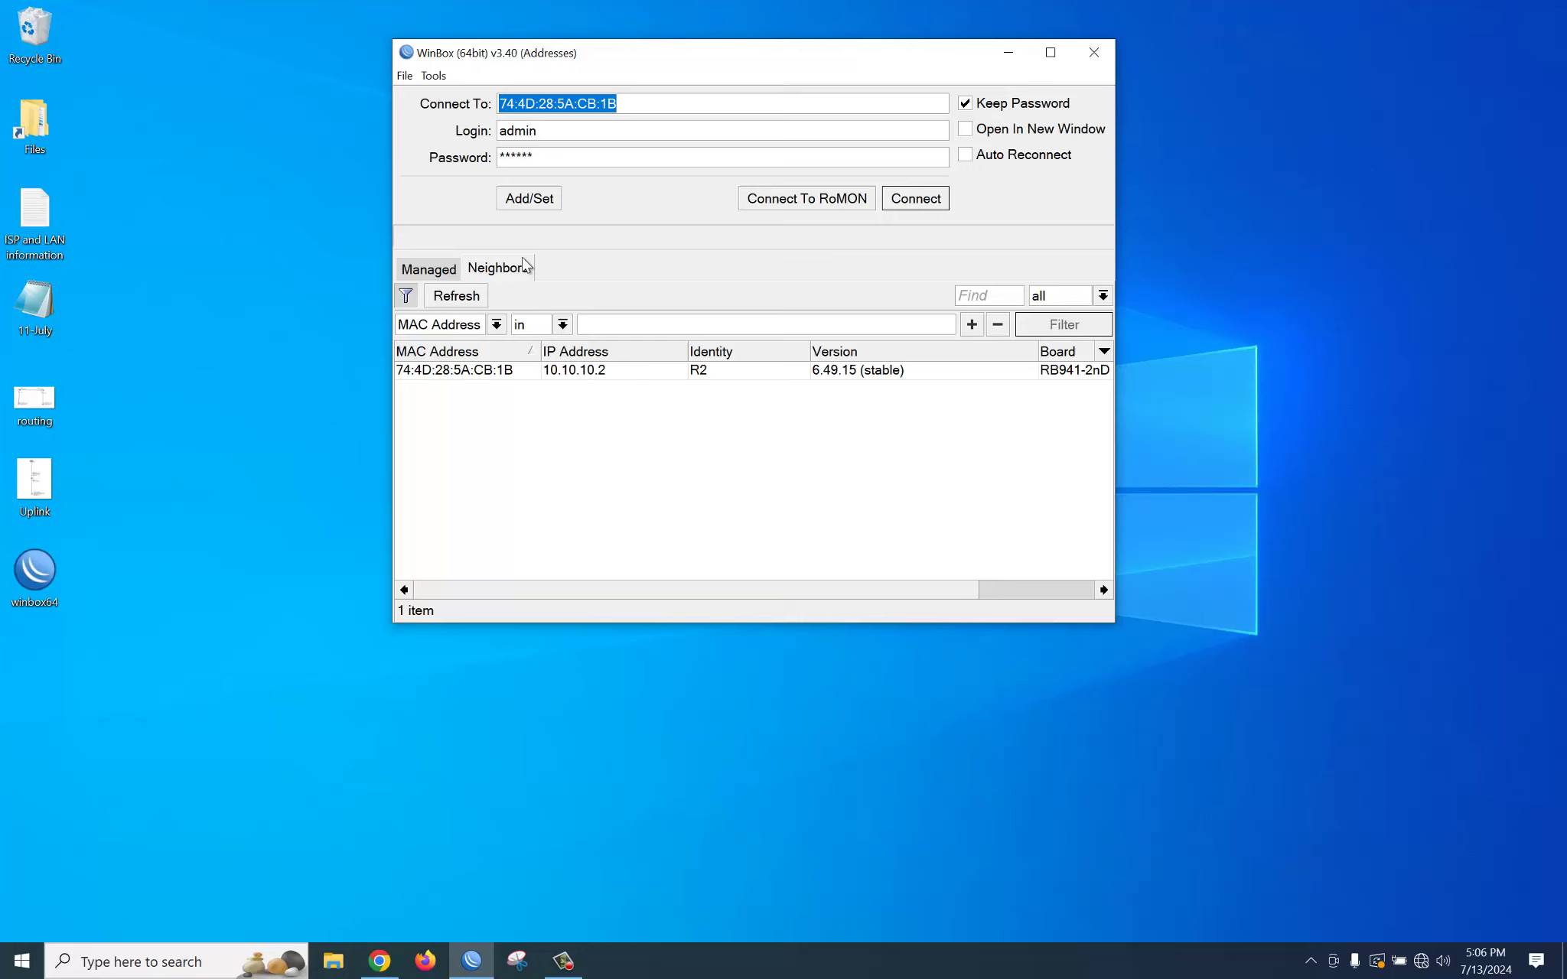
click(539, 157)
double_click(539, 158)
click(558, 159)
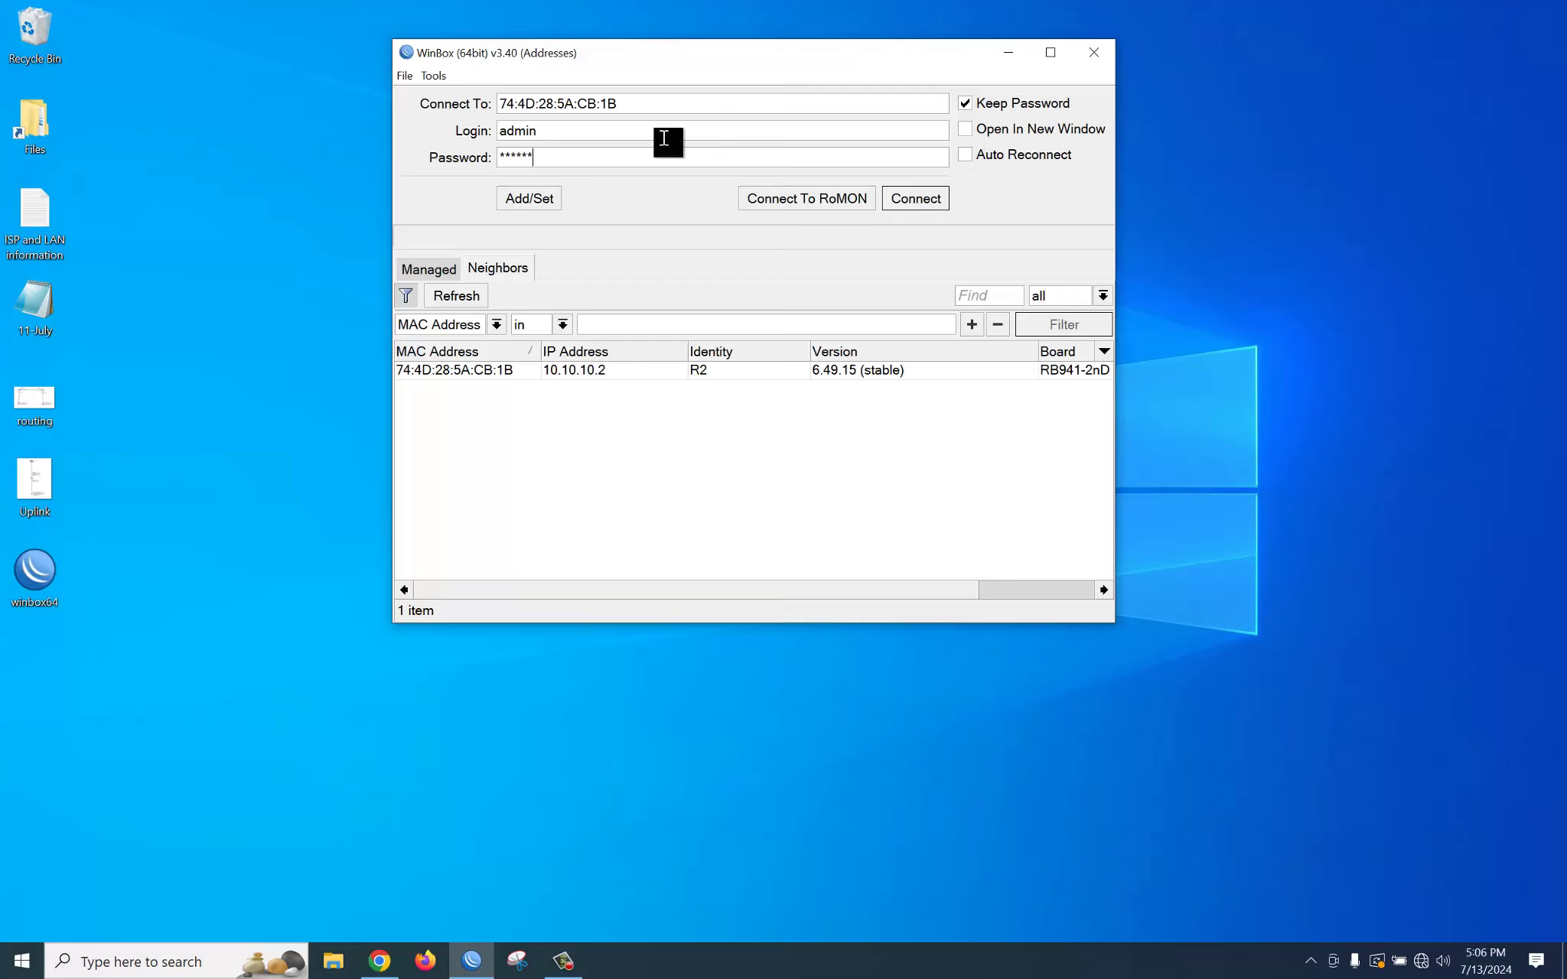
click(163, 961)
click(162, 960)
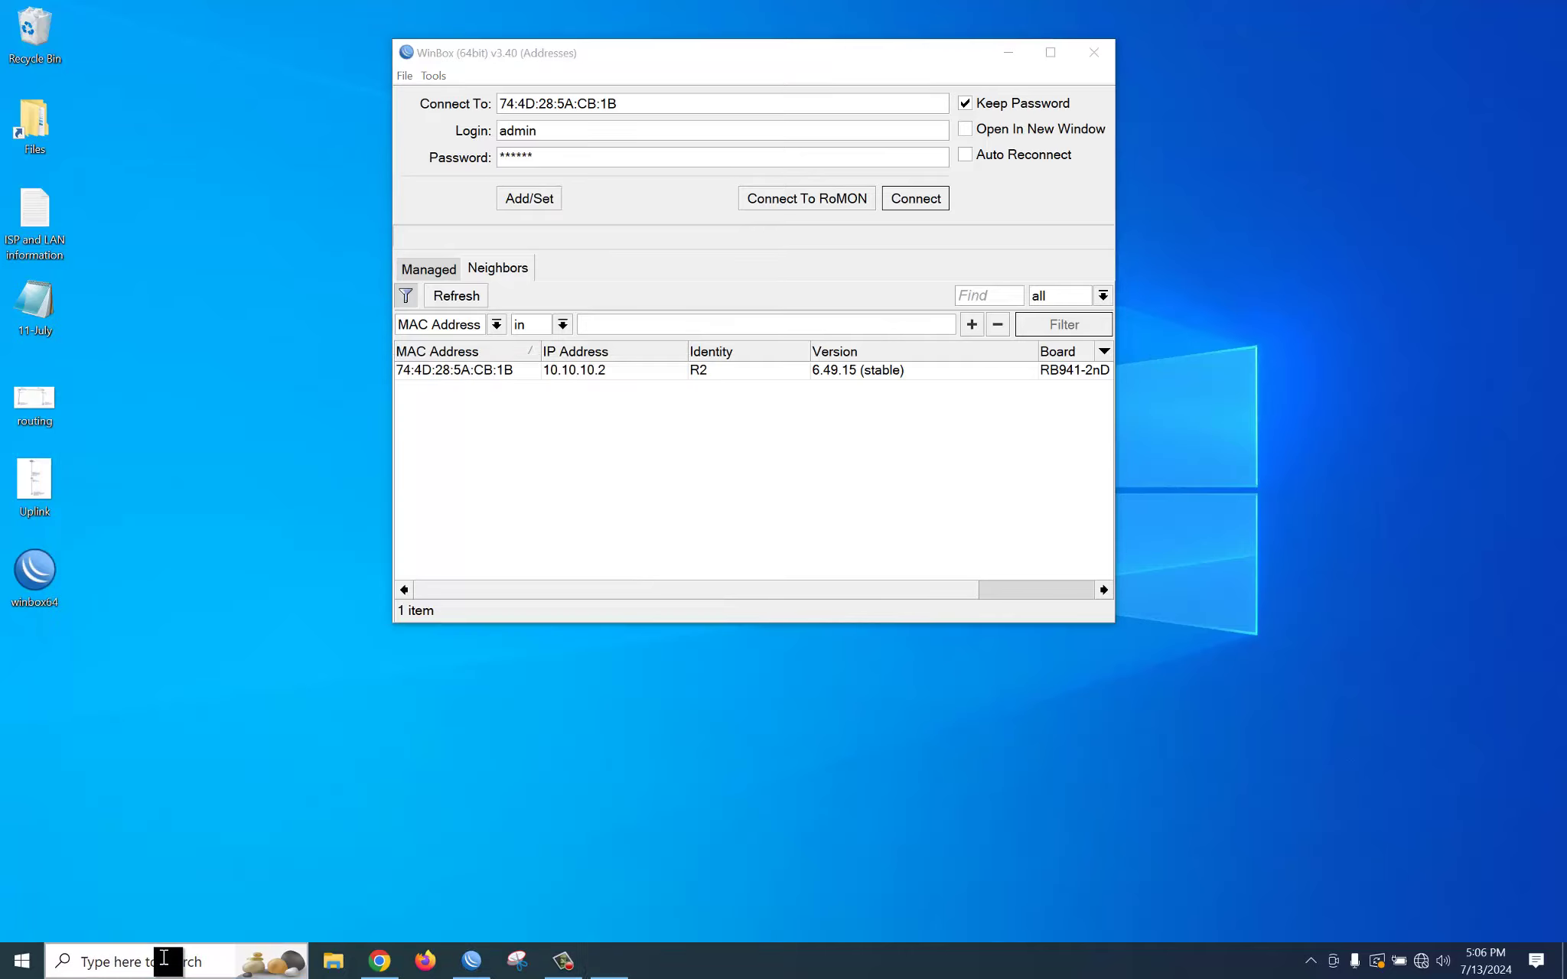
Step: Go to %appdata%\Mikrotik\Winbox and bring up the context menu for settings.cfg
key(super+r)
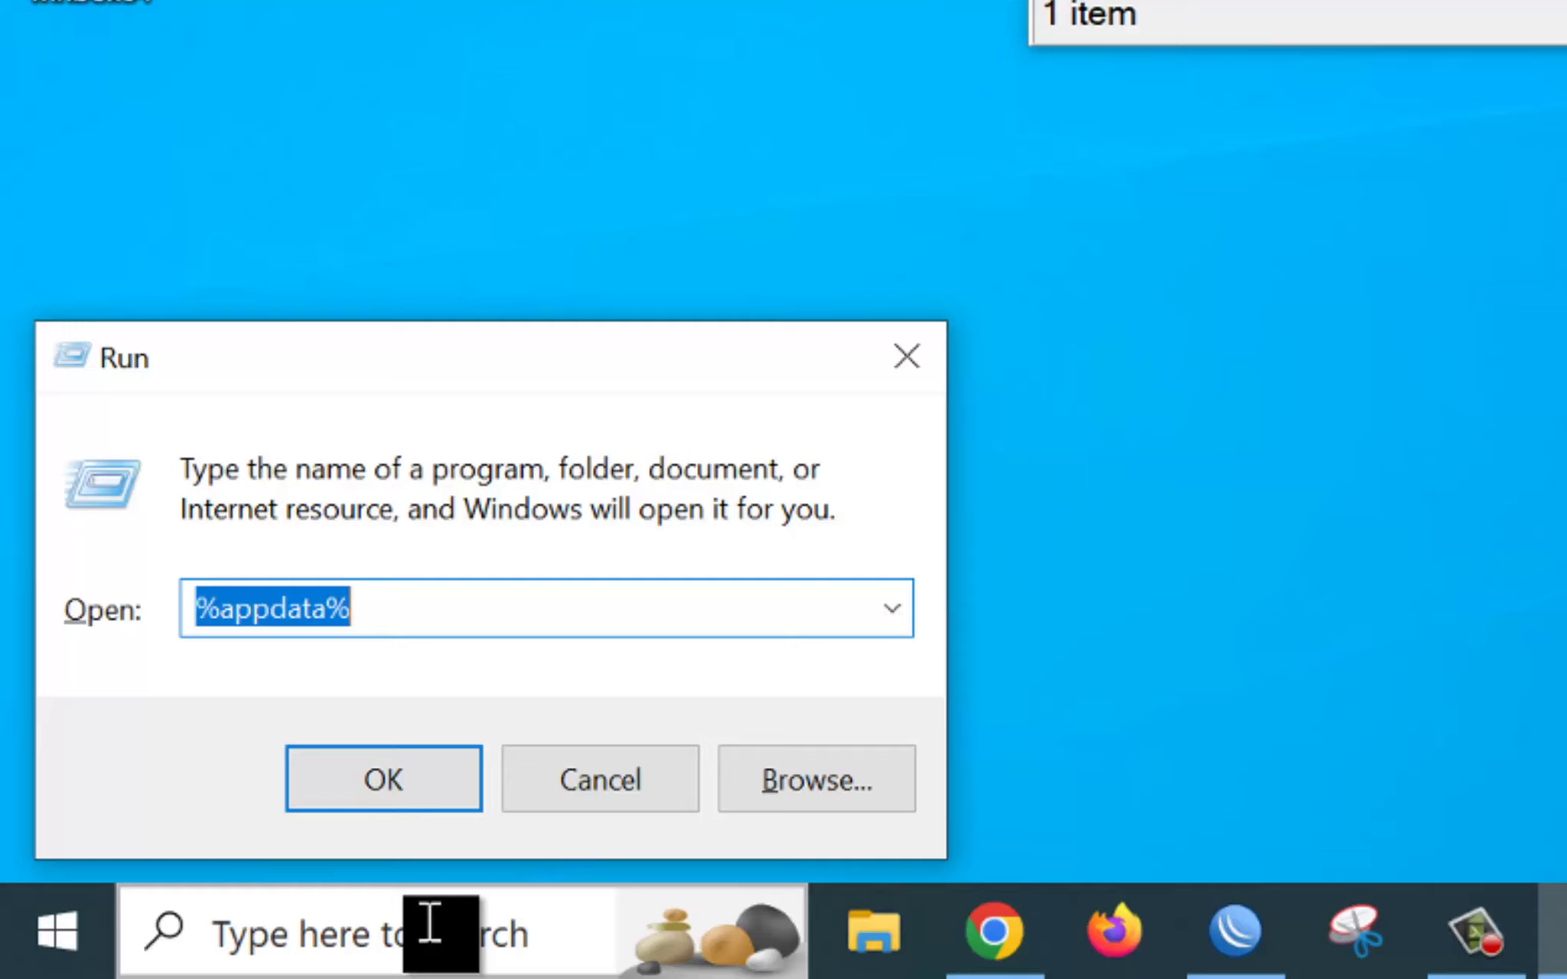
key(Return)
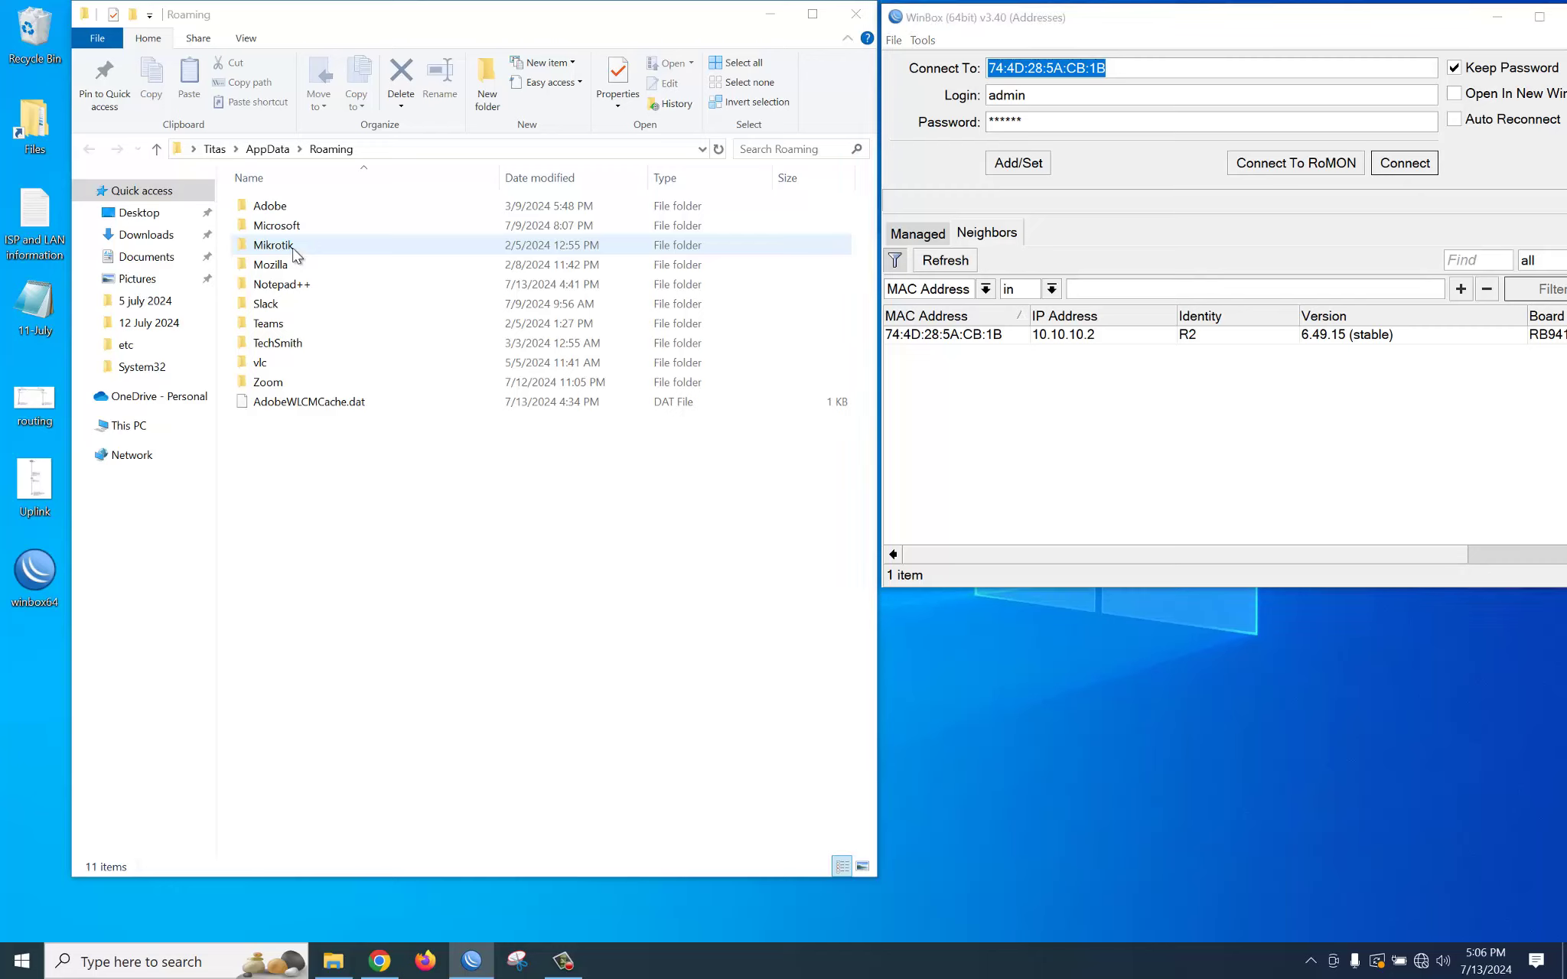
double_click(274, 246)
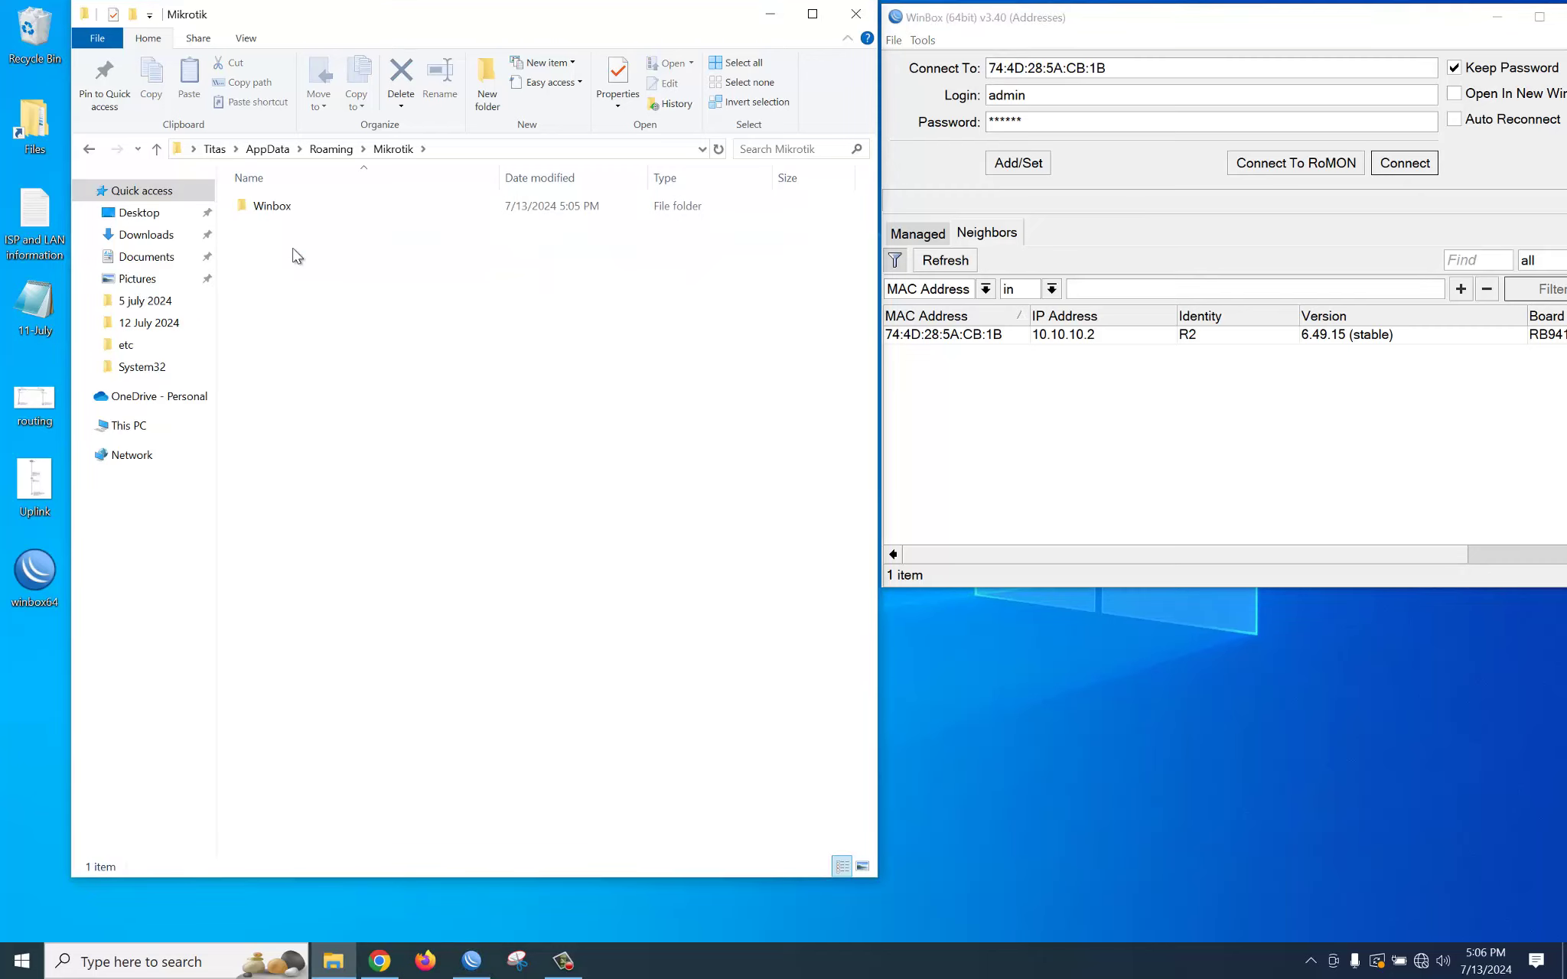
double_click(286, 210)
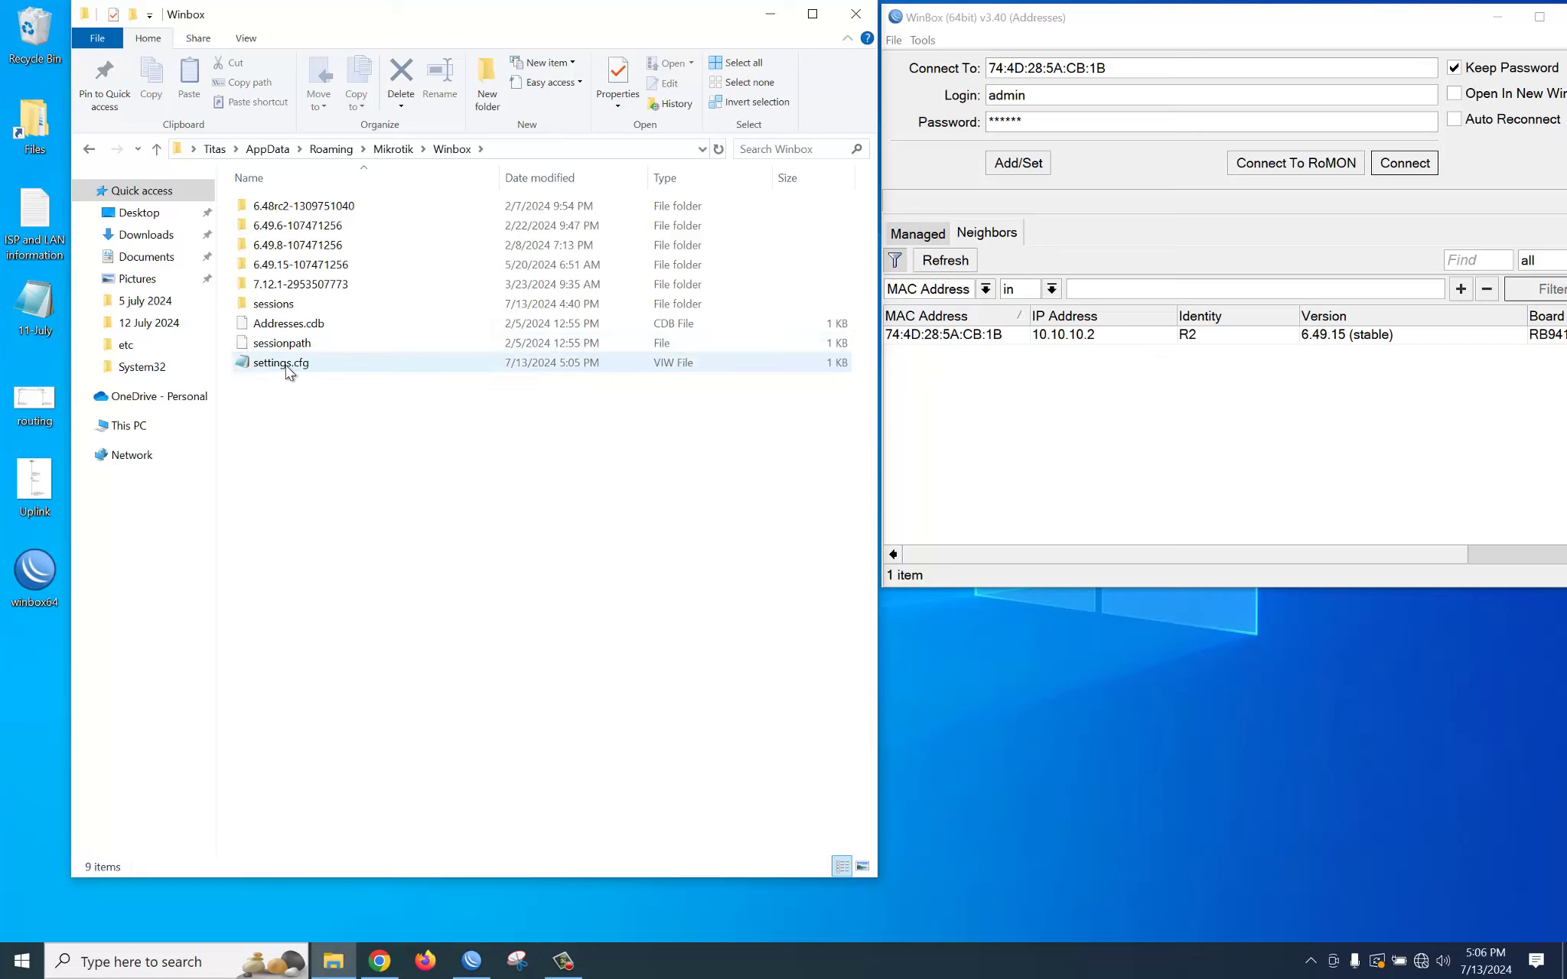
click(286, 364)
right_click(285, 365)
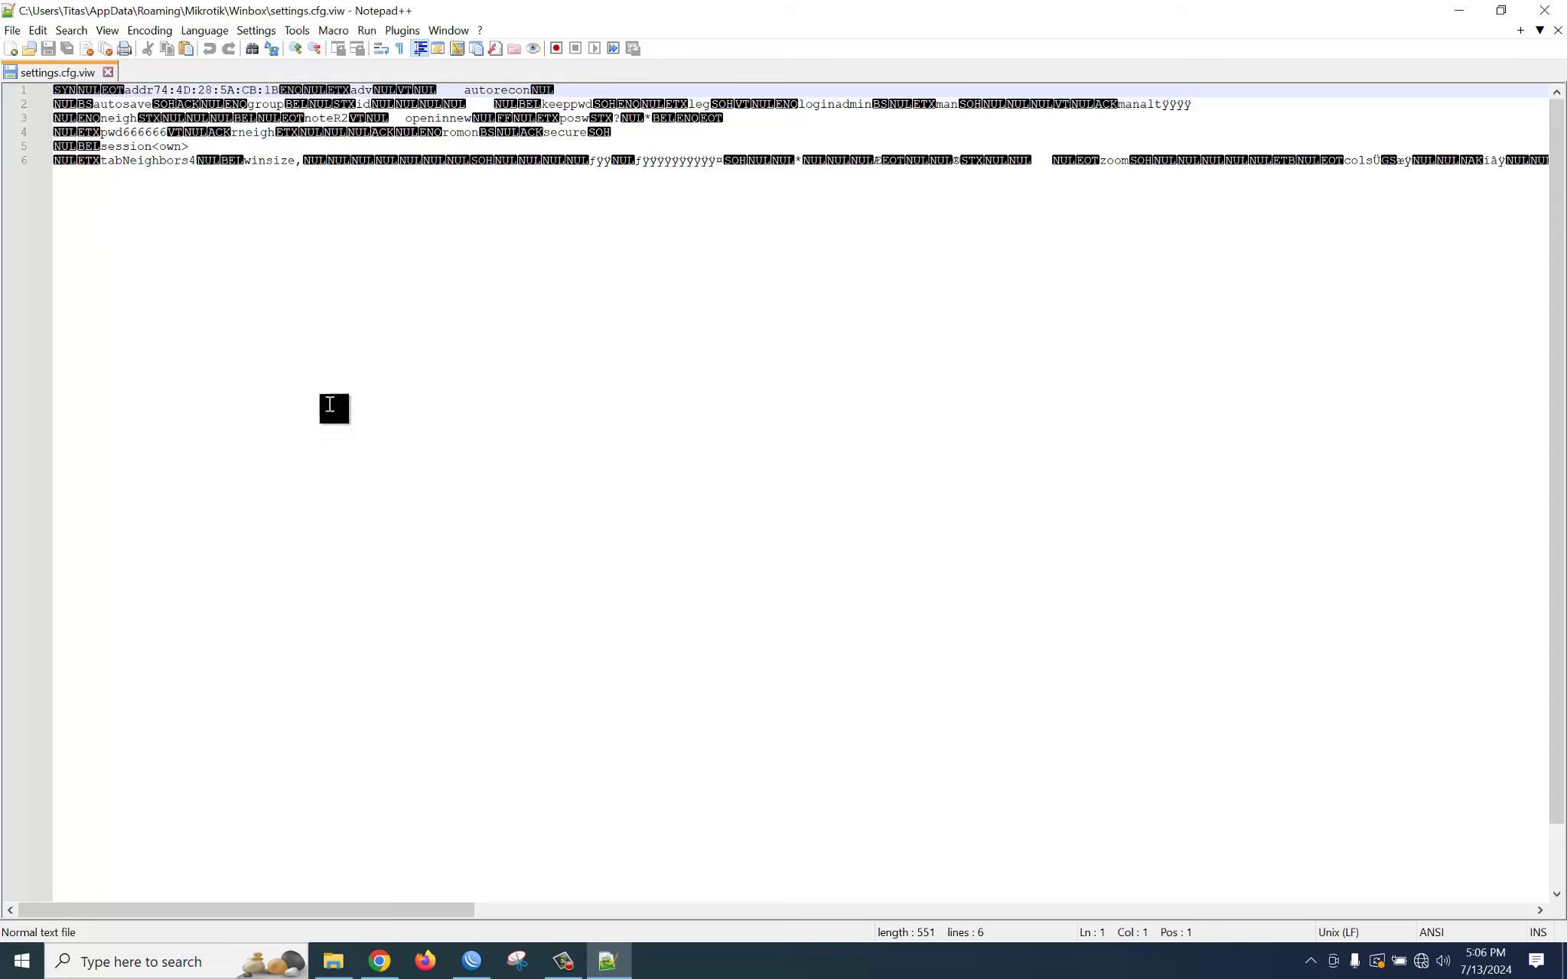
drag(123, 132, 98, 133)
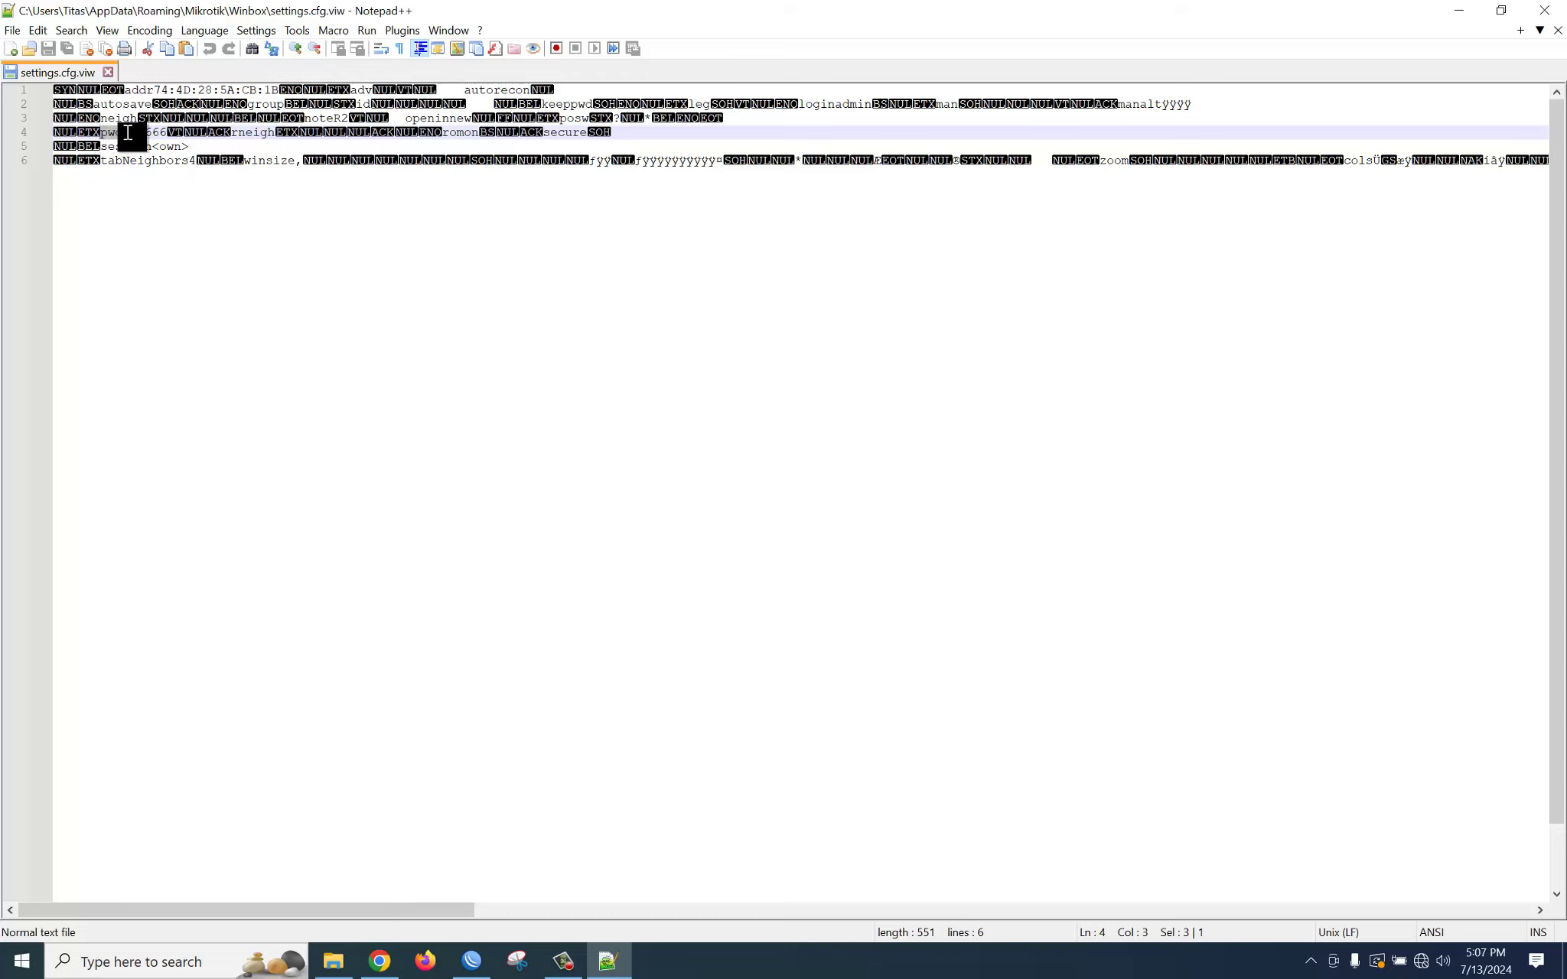
drag(117, 133, 167, 132)
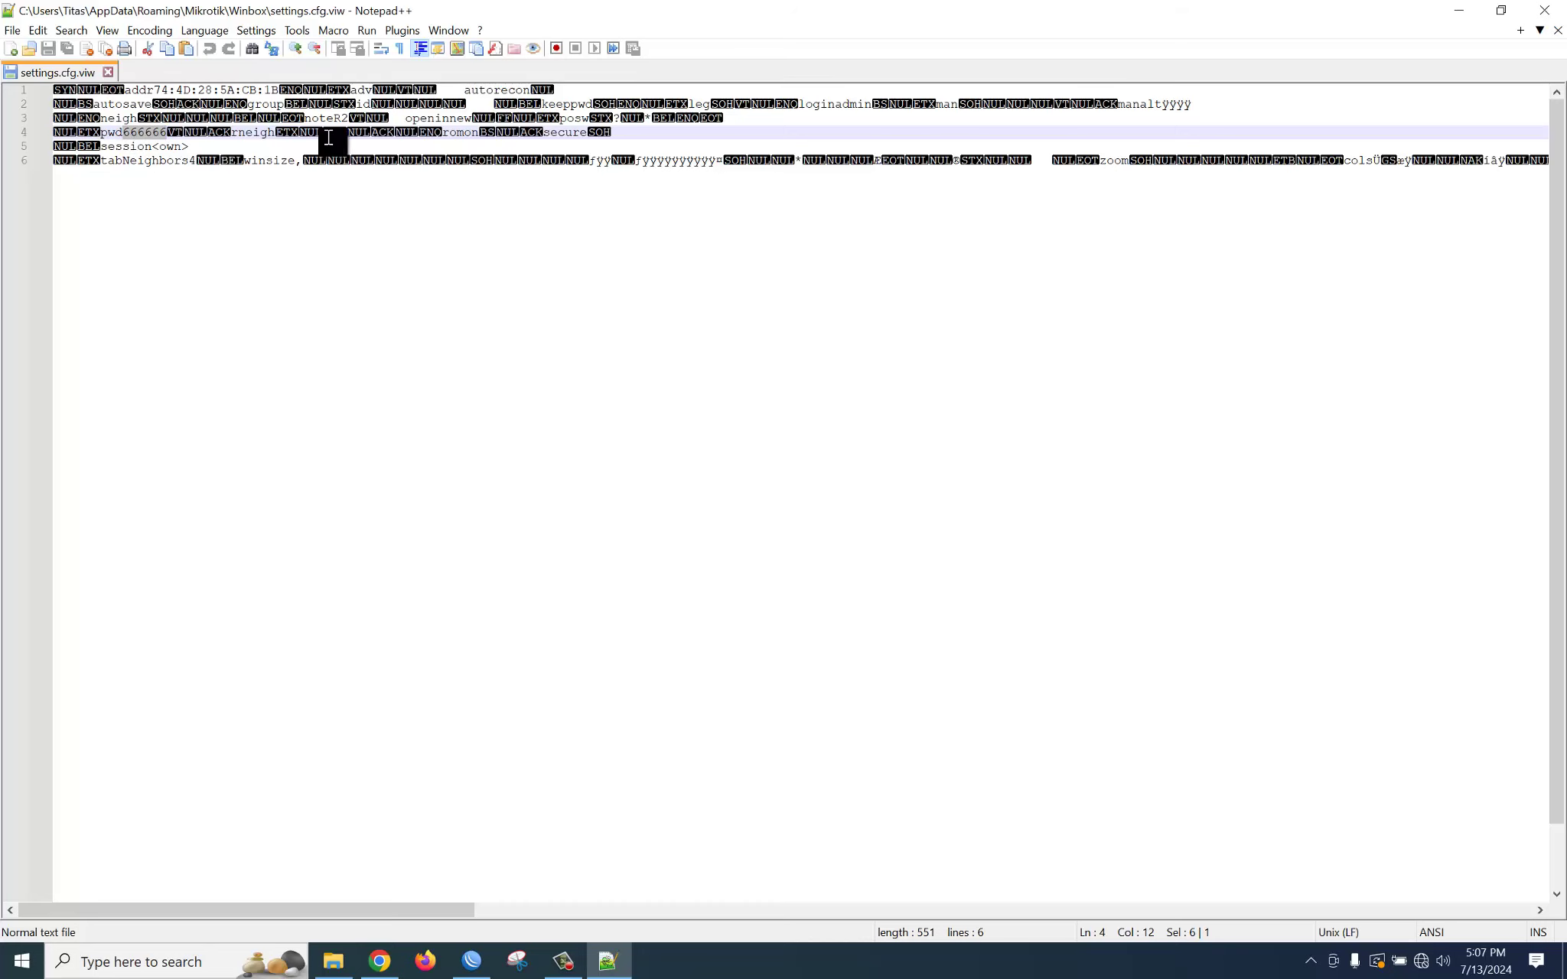
click(1501, 10)
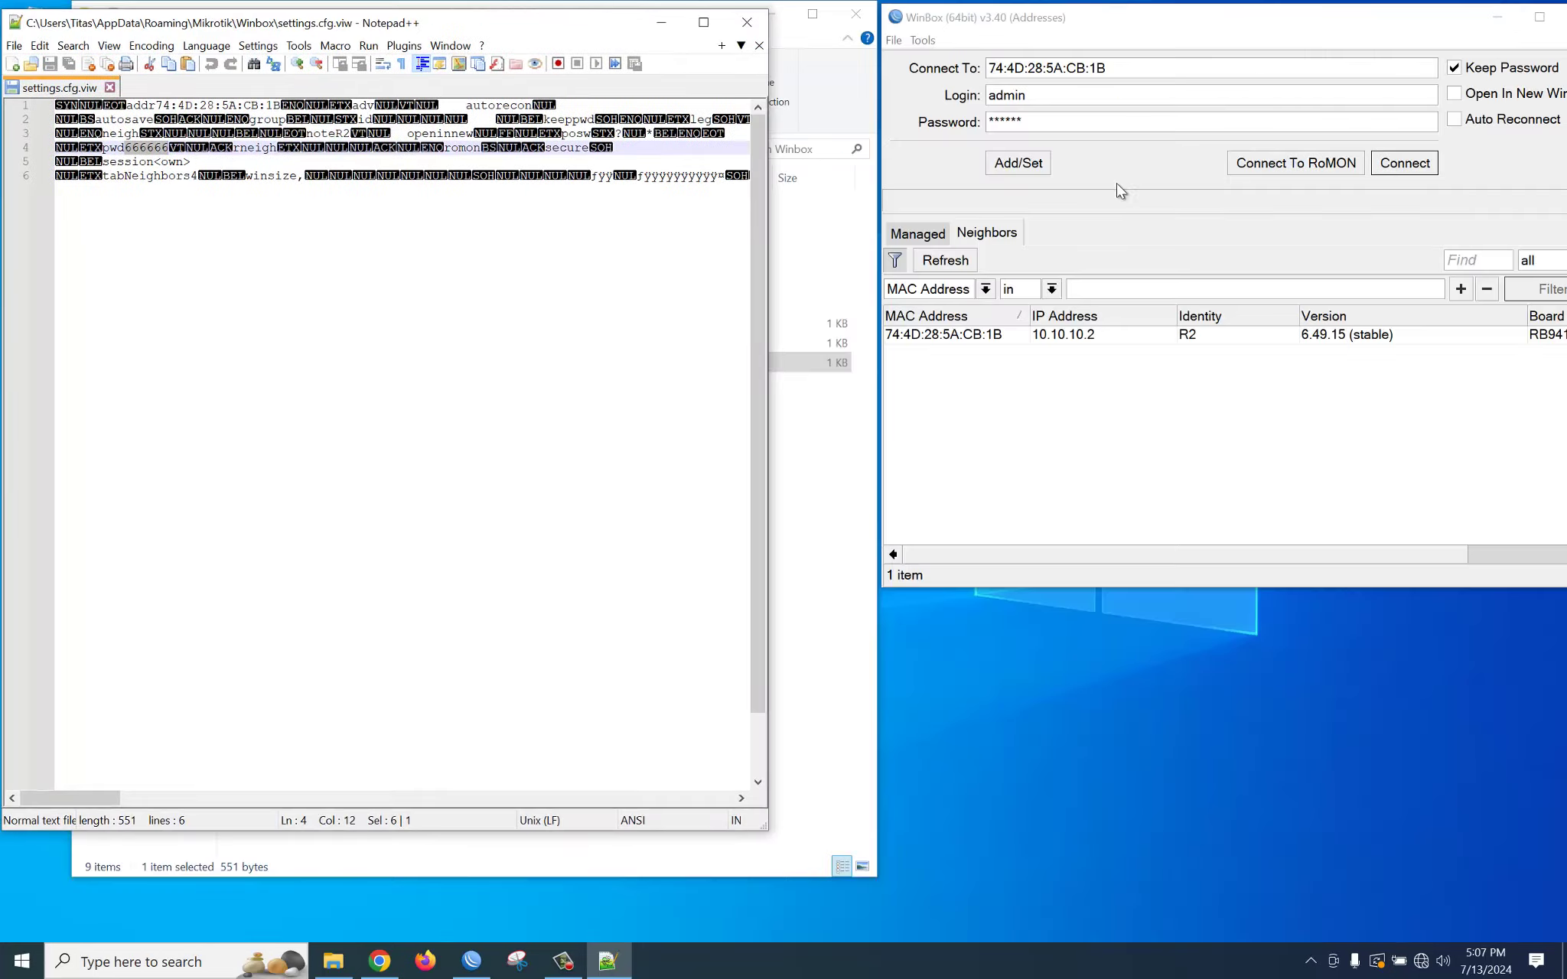
drag(1046, 120, 968, 122)
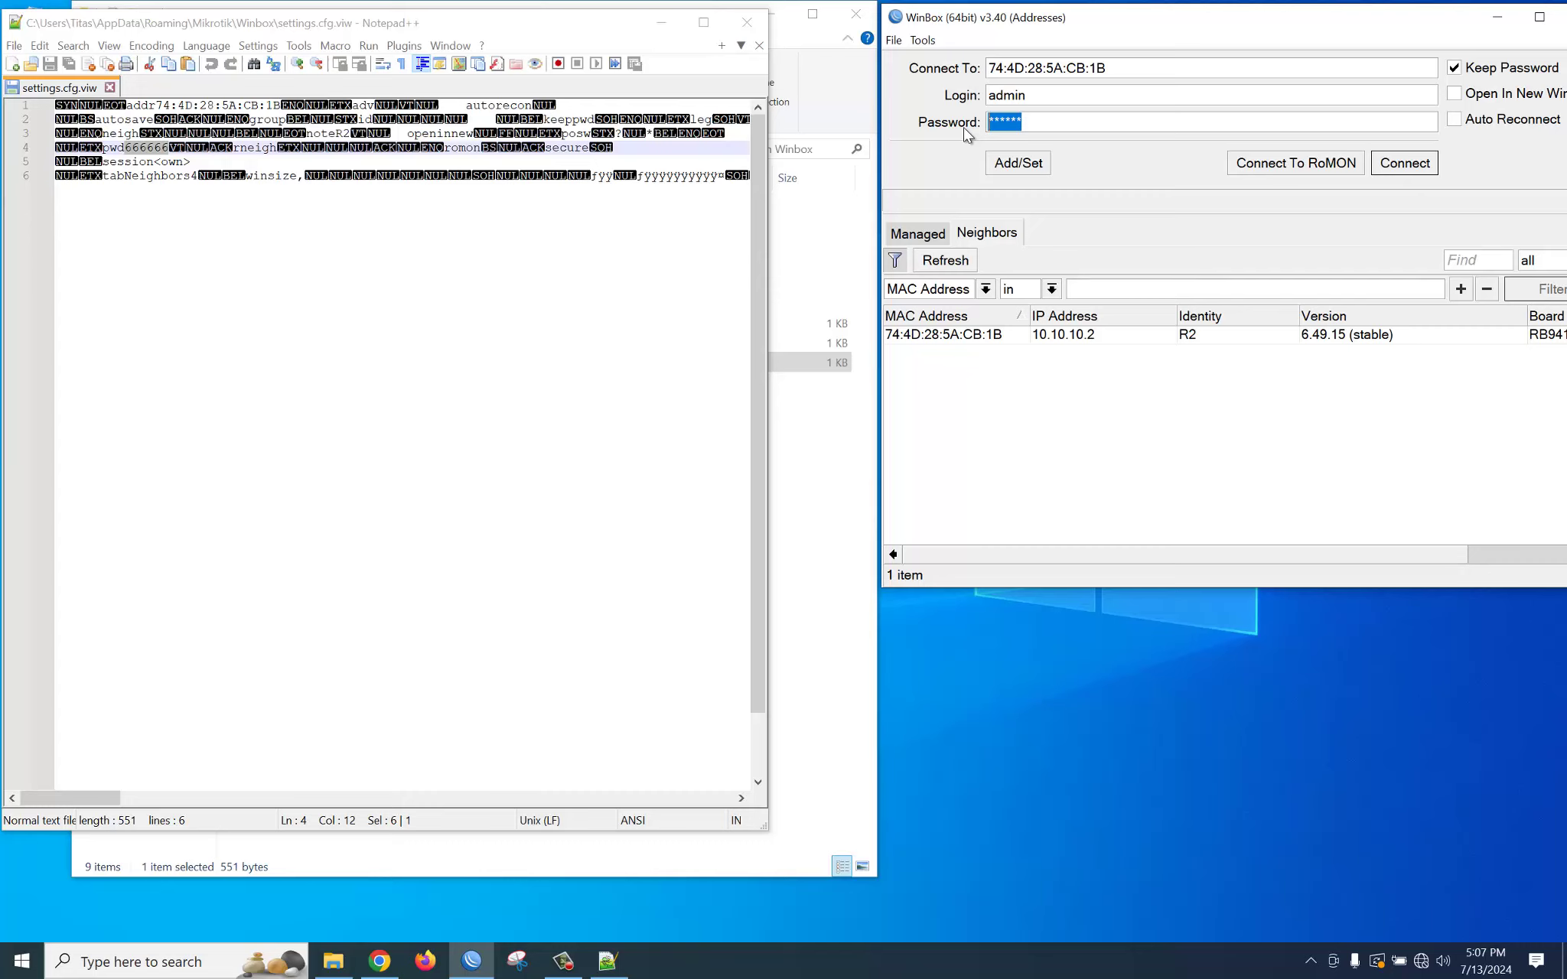
text(6)
text(6)
click(1414, 166)
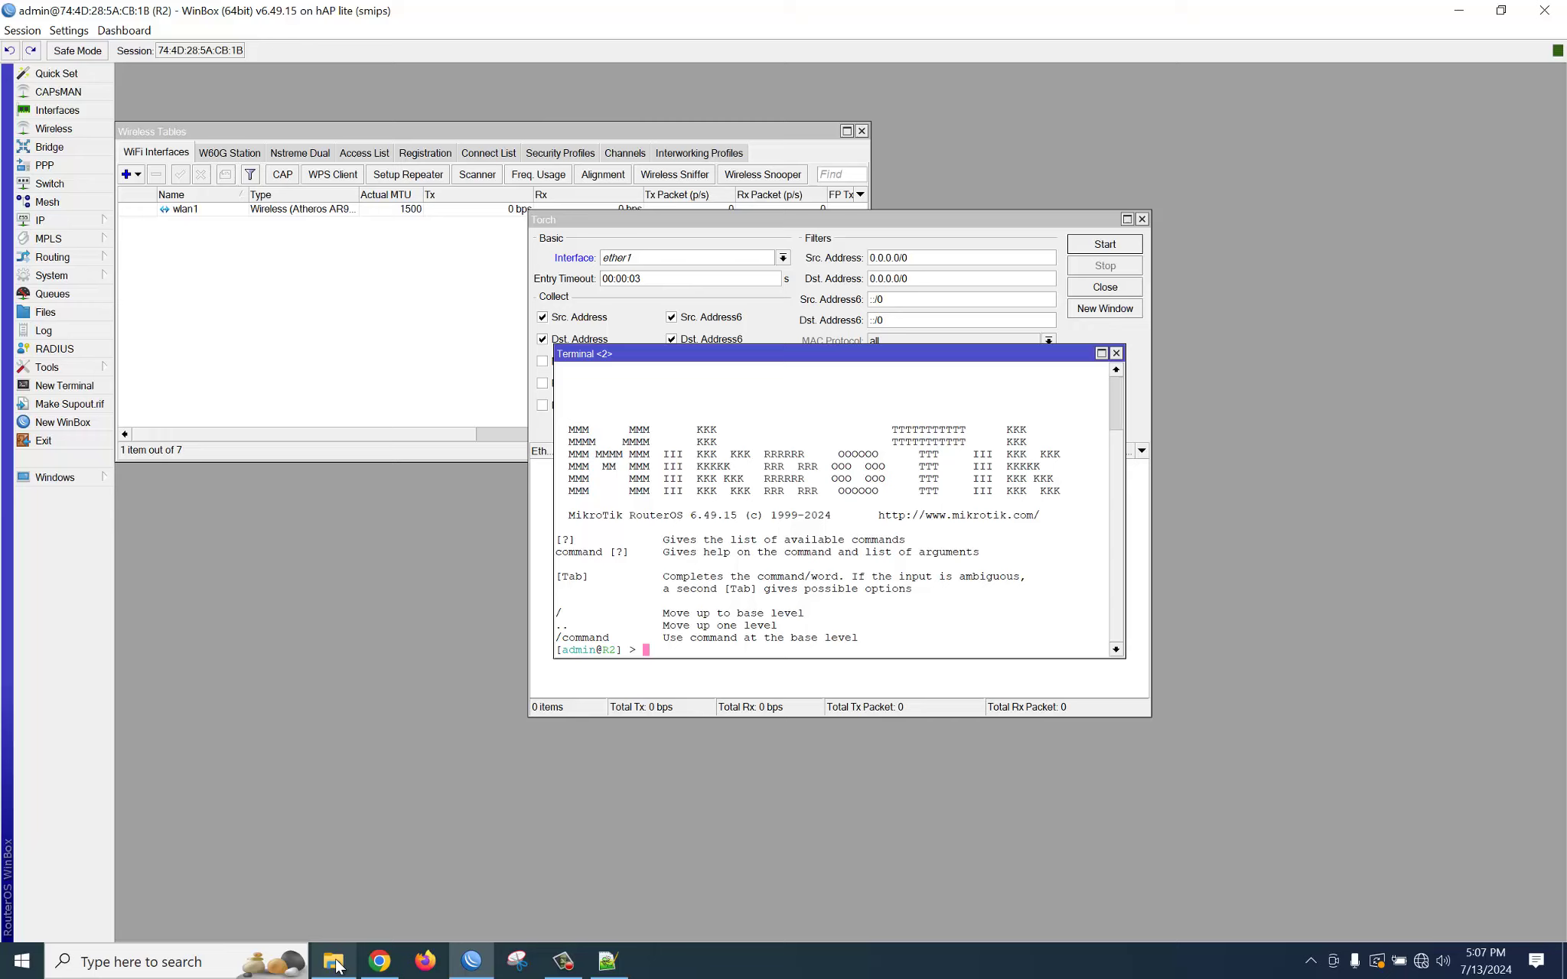
mouse_move(333, 962)
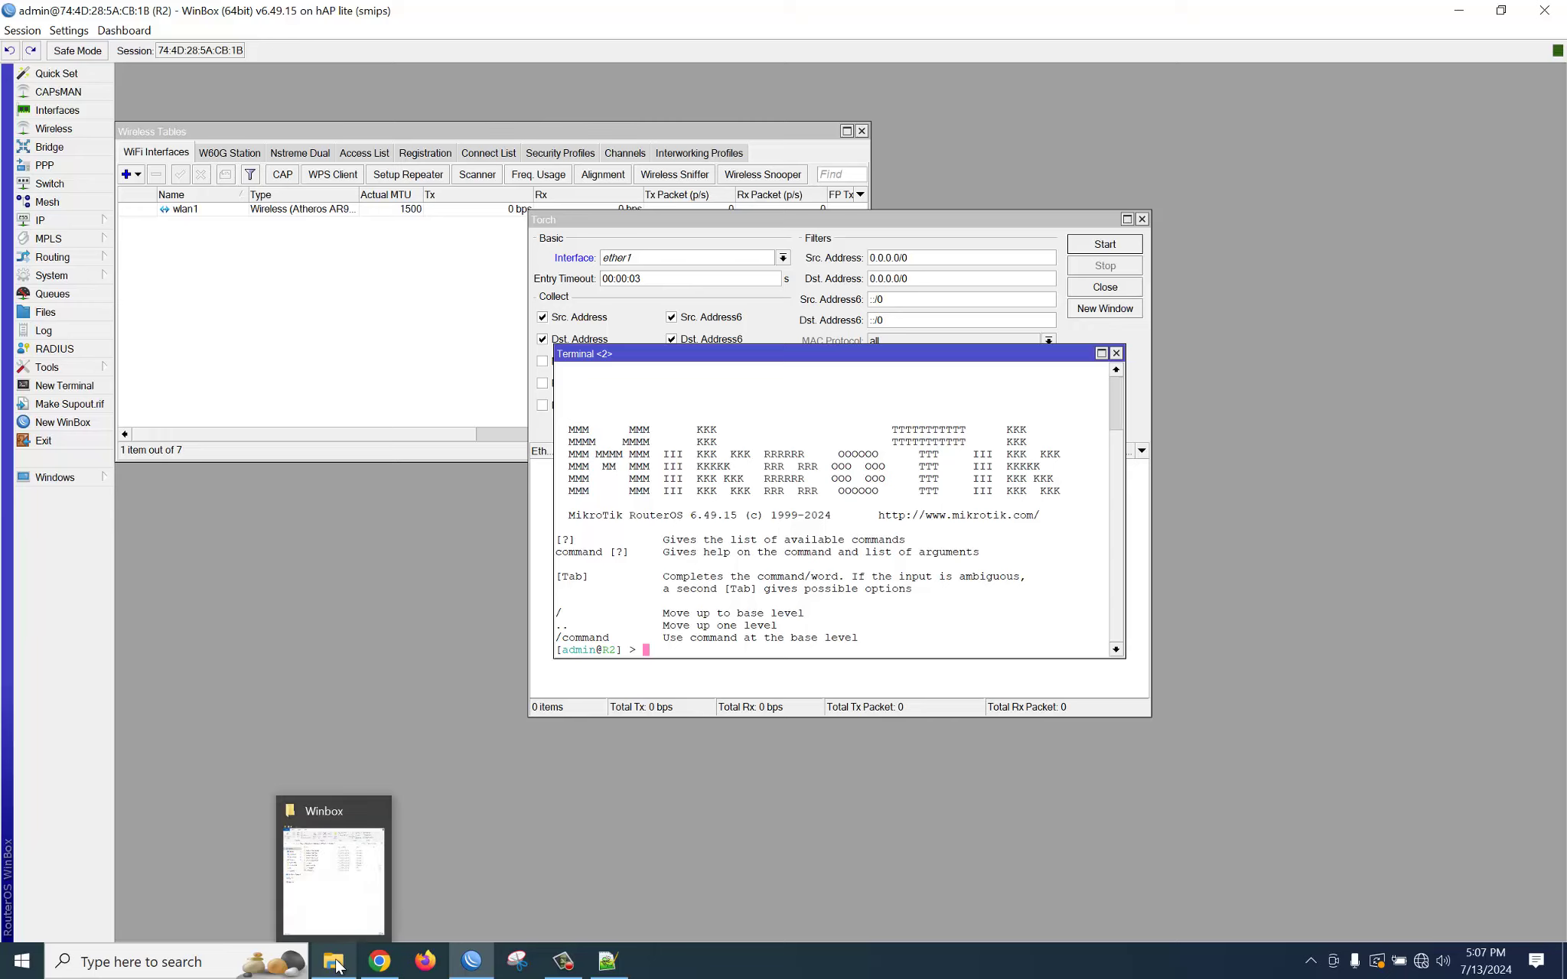
Step: Remove settings.cfg from AppData\Roaming\Mikrotik\Winbox, leaving 8 items, and close that Explorer window
click(332, 962)
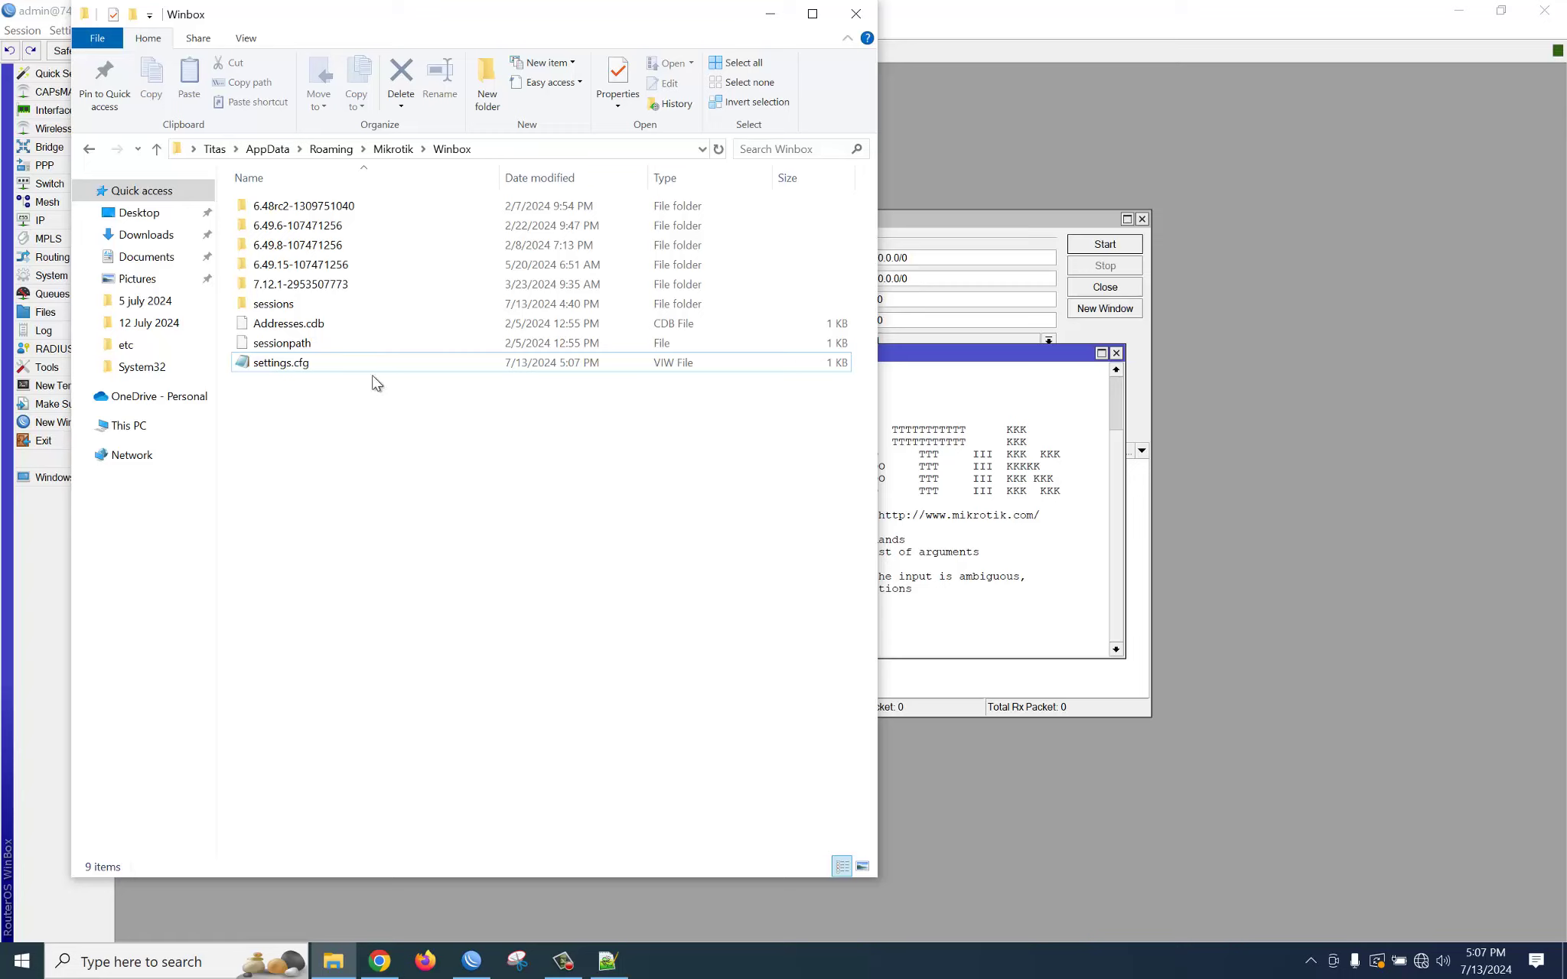
click(286, 366)
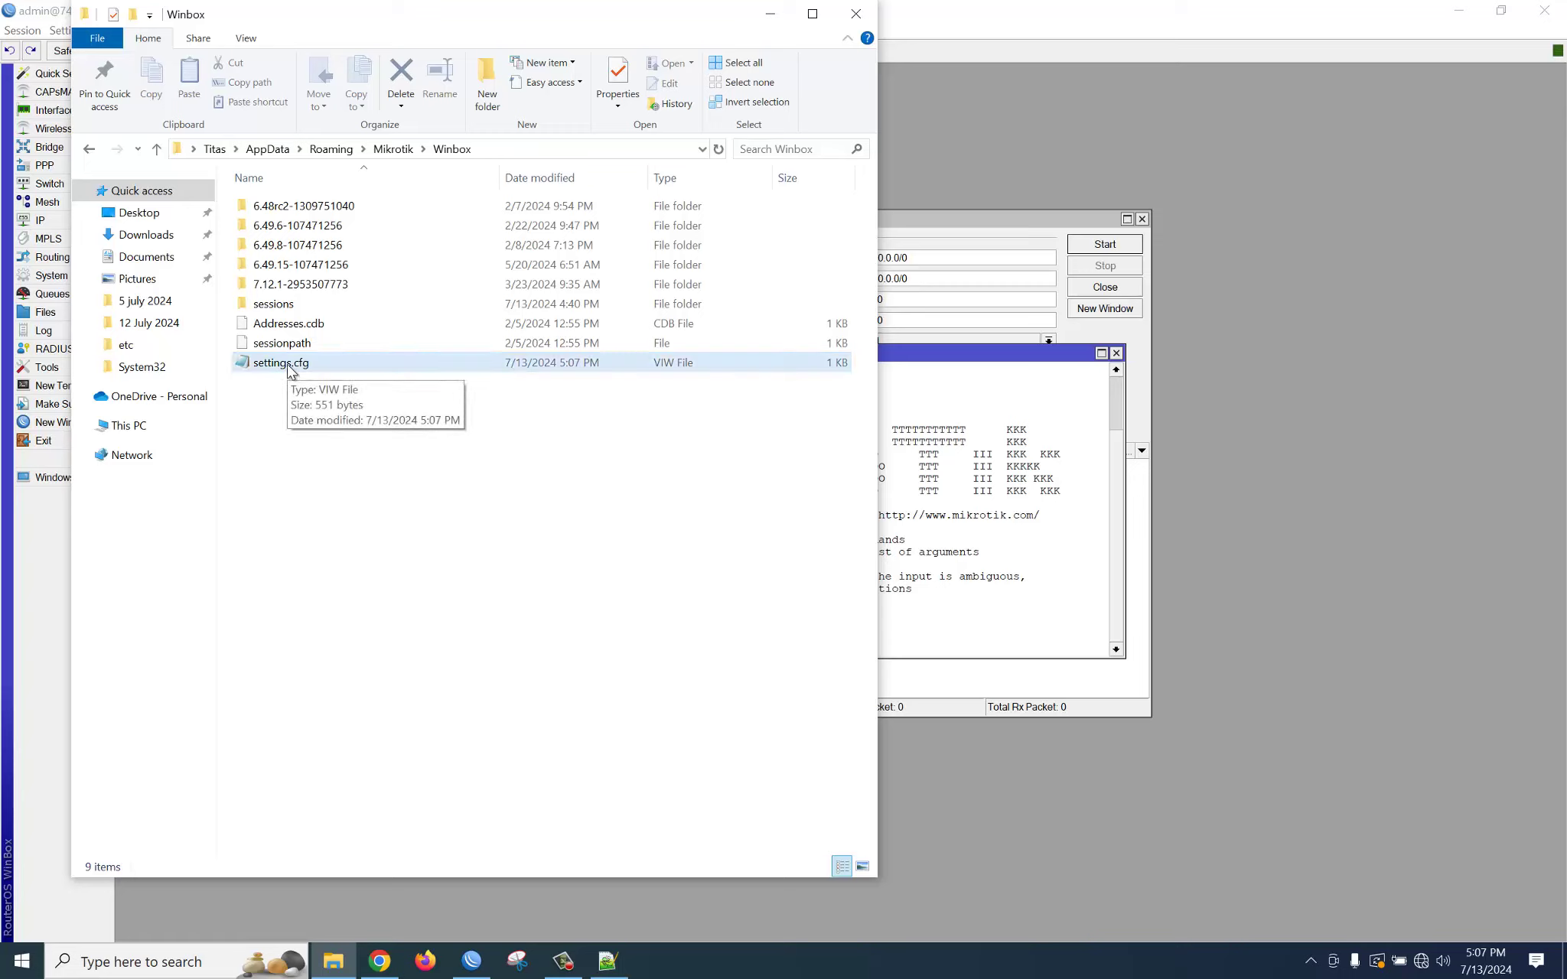
right_click(286, 365)
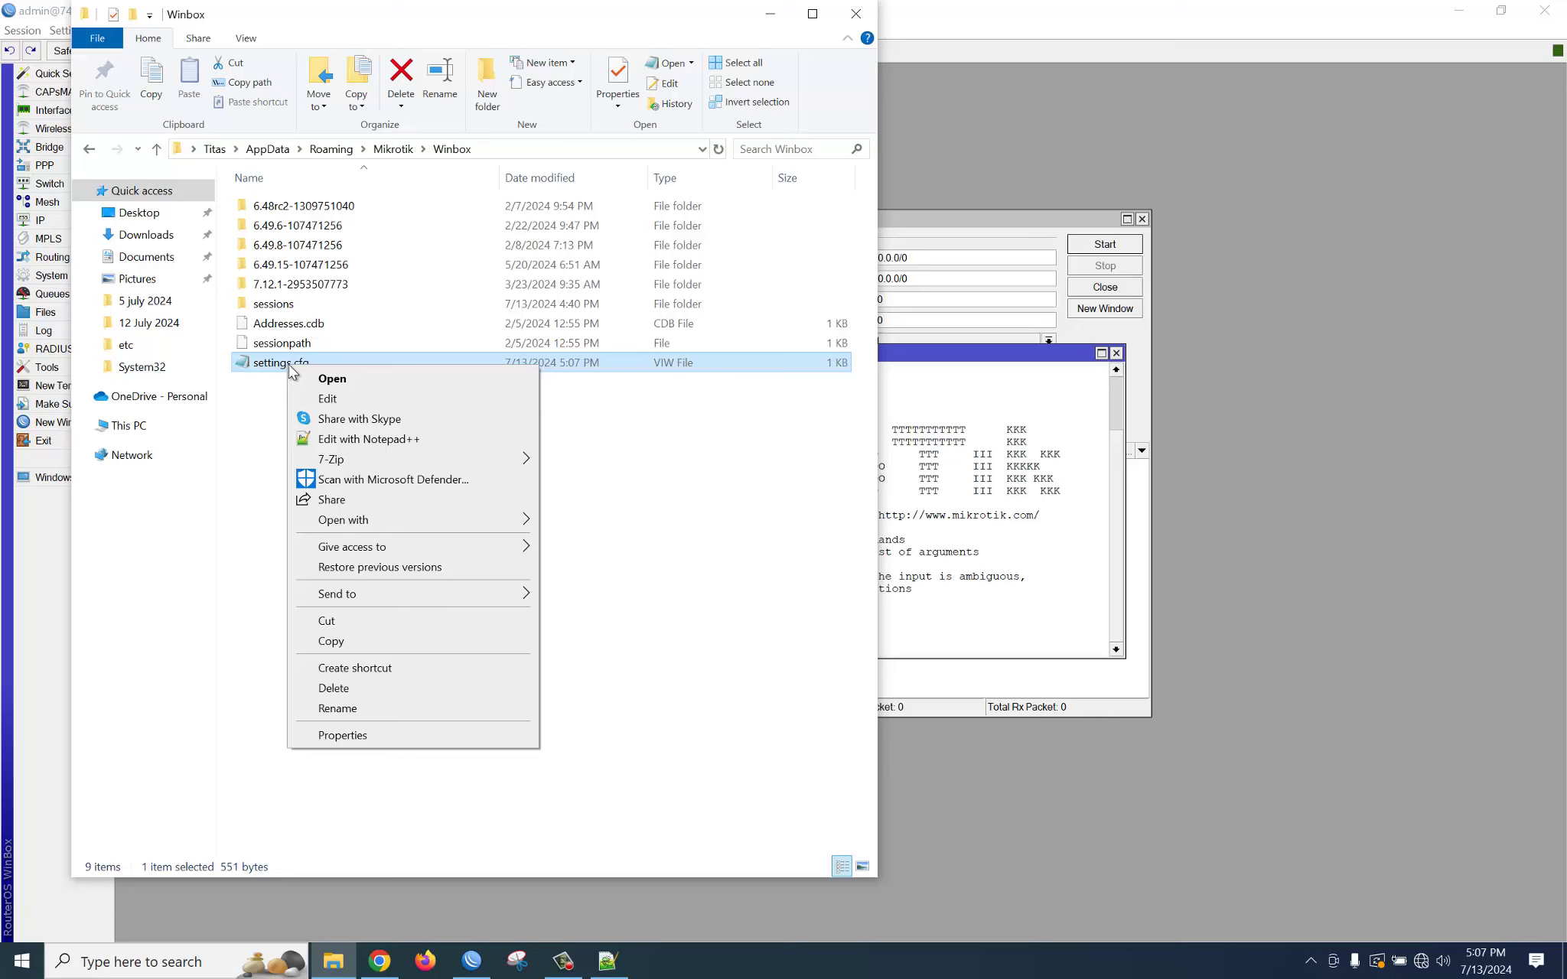
click(342, 689)
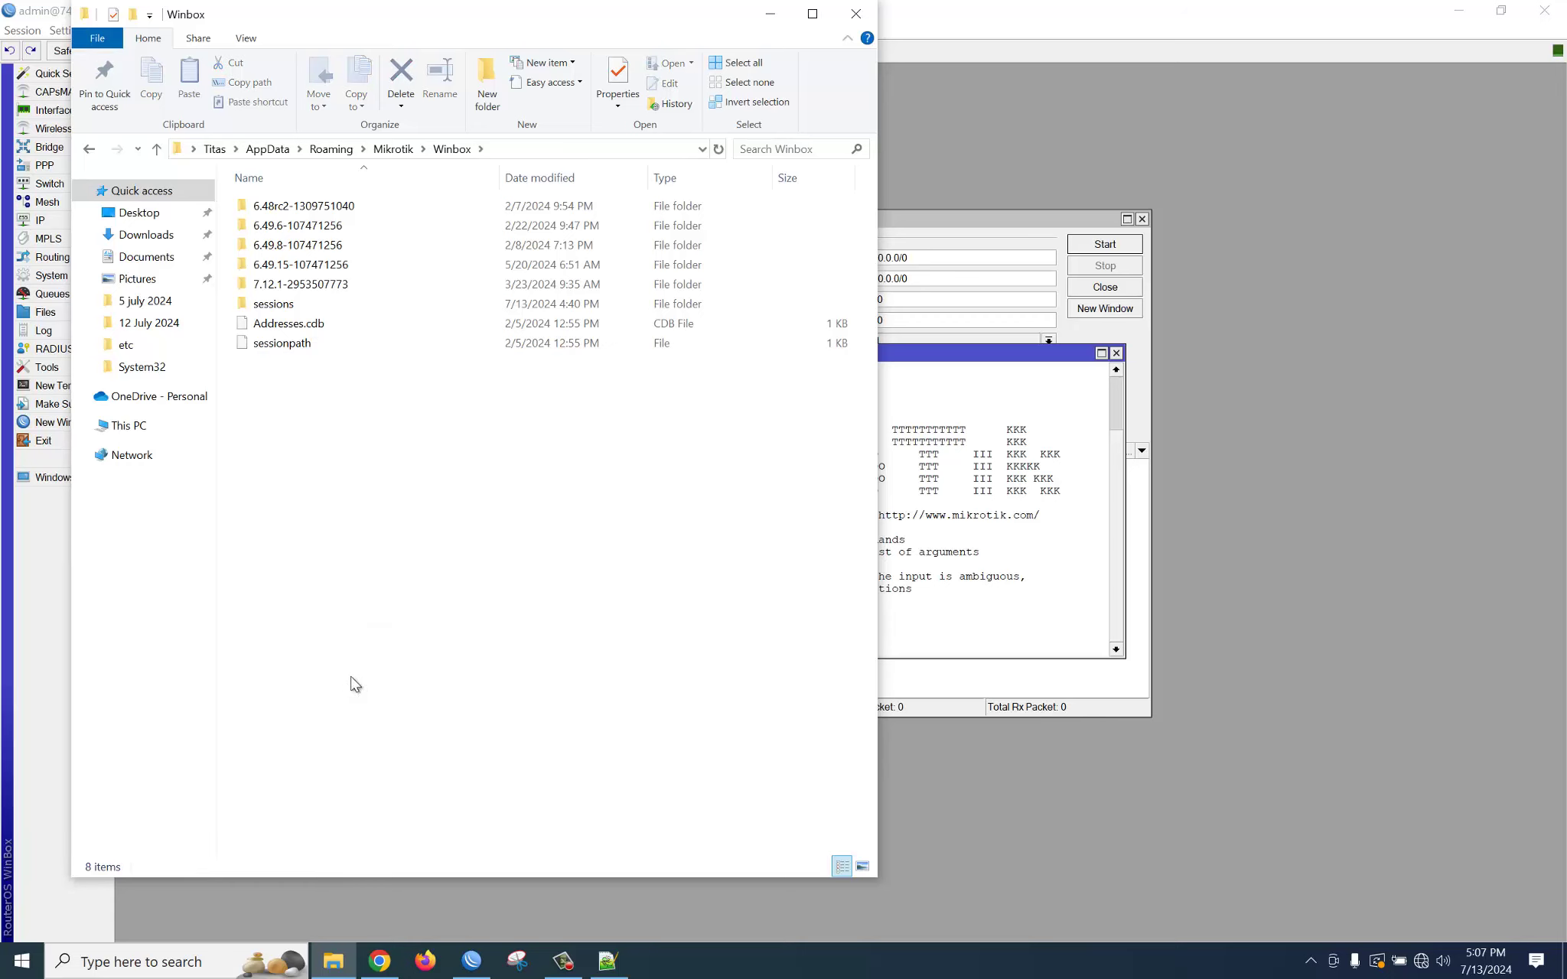
click(858, 14)
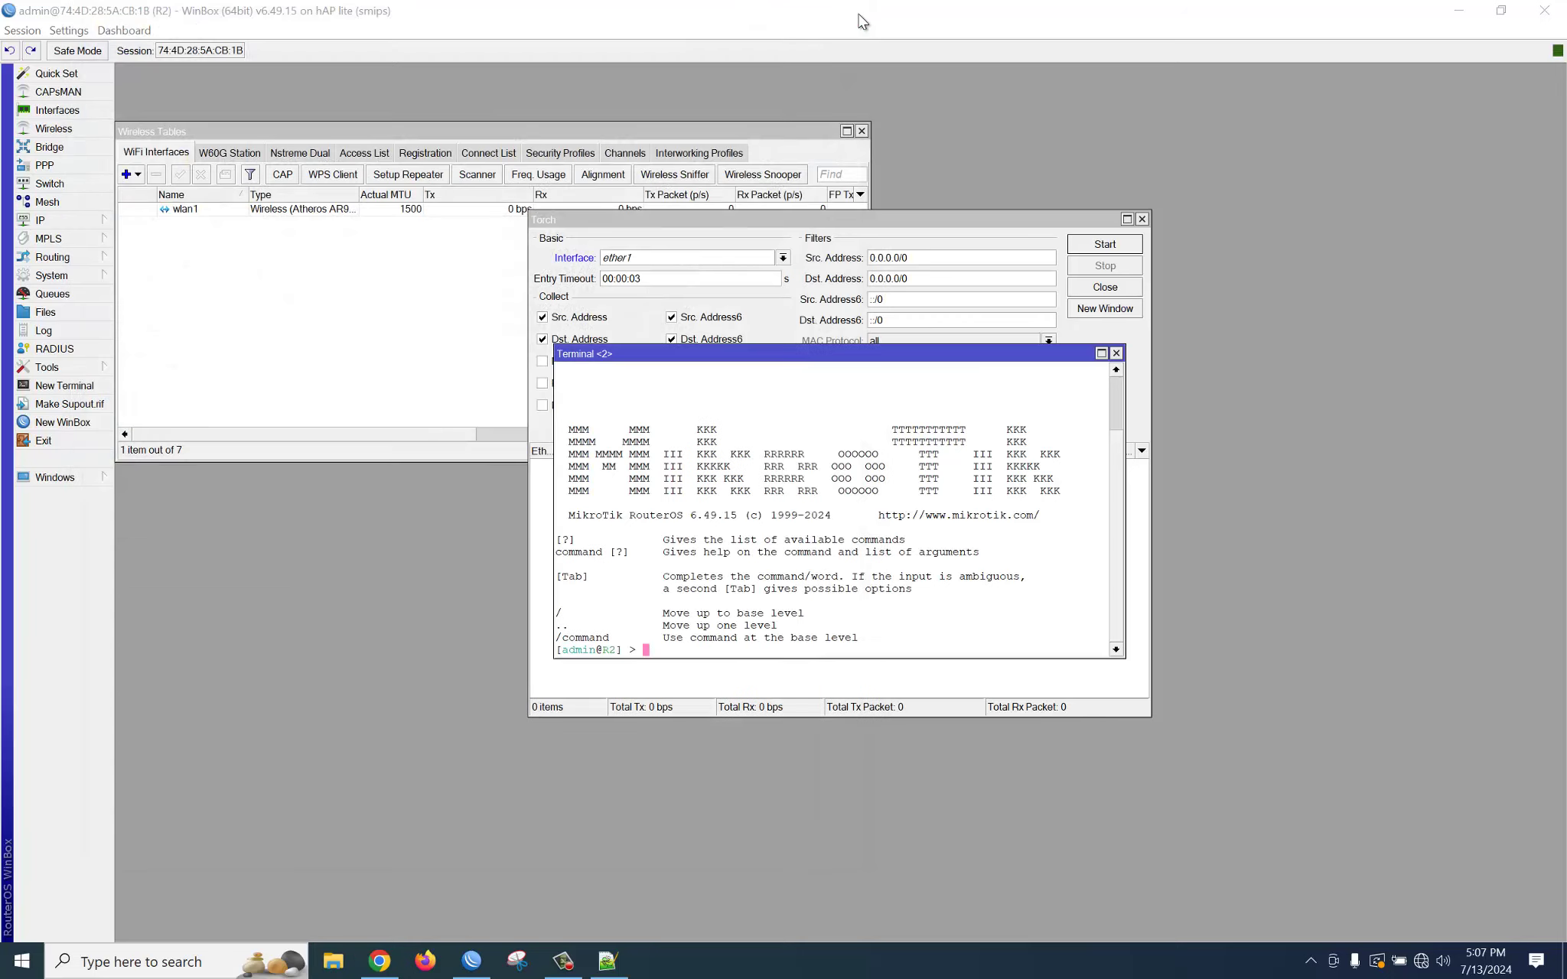
Step: Close the maximized admin@R2 RouterOS session window
click(1546, 10)
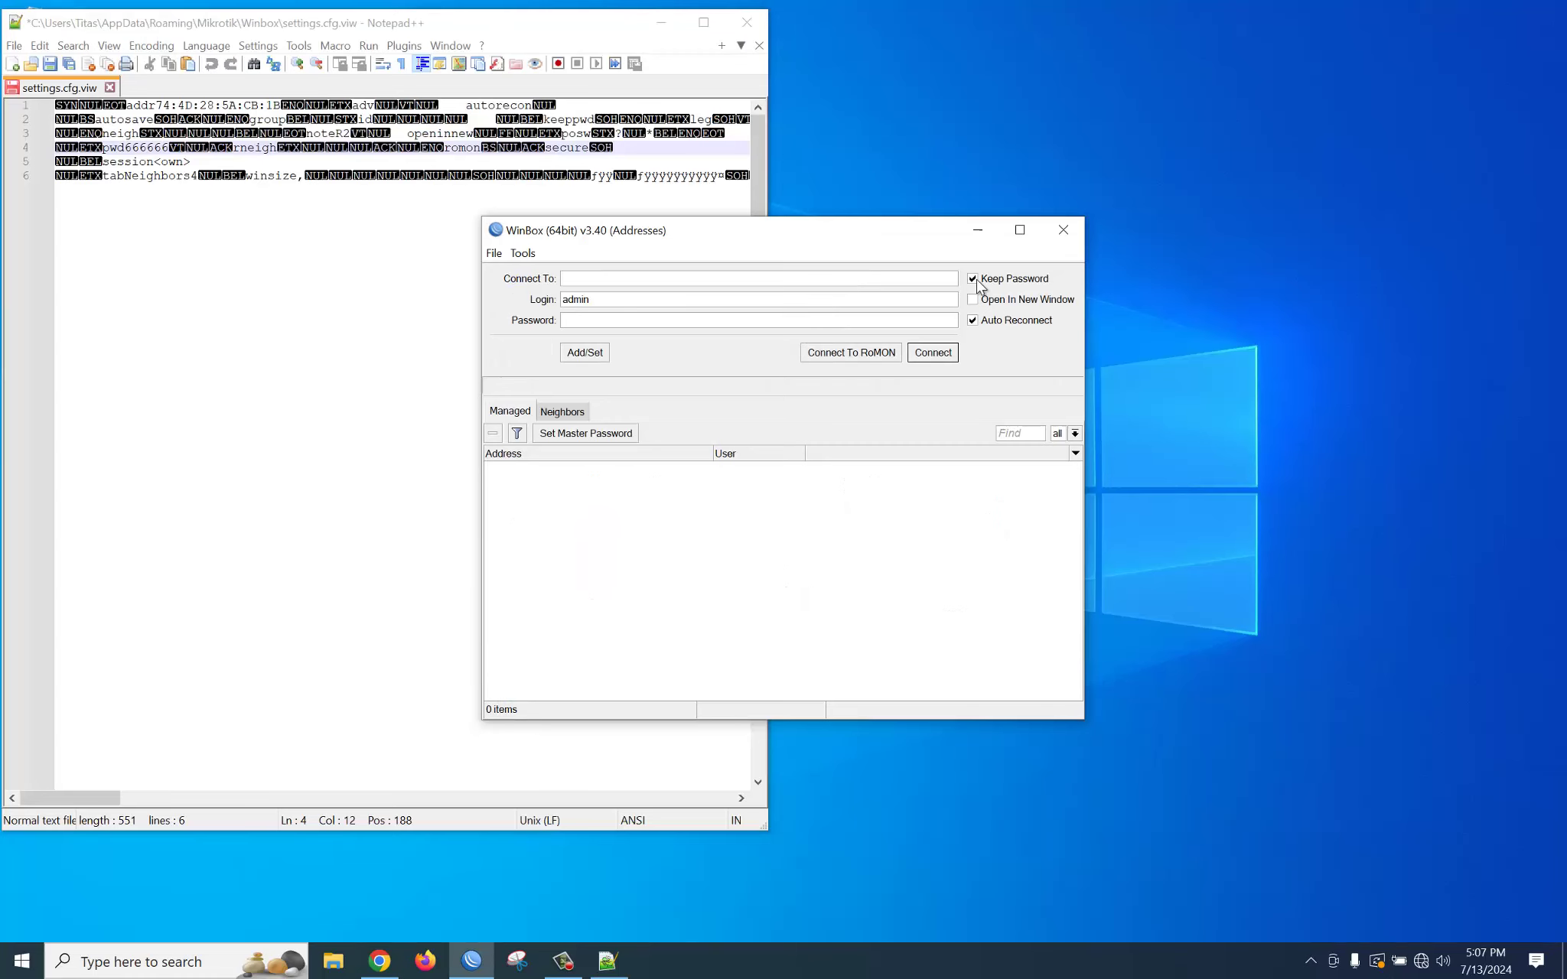